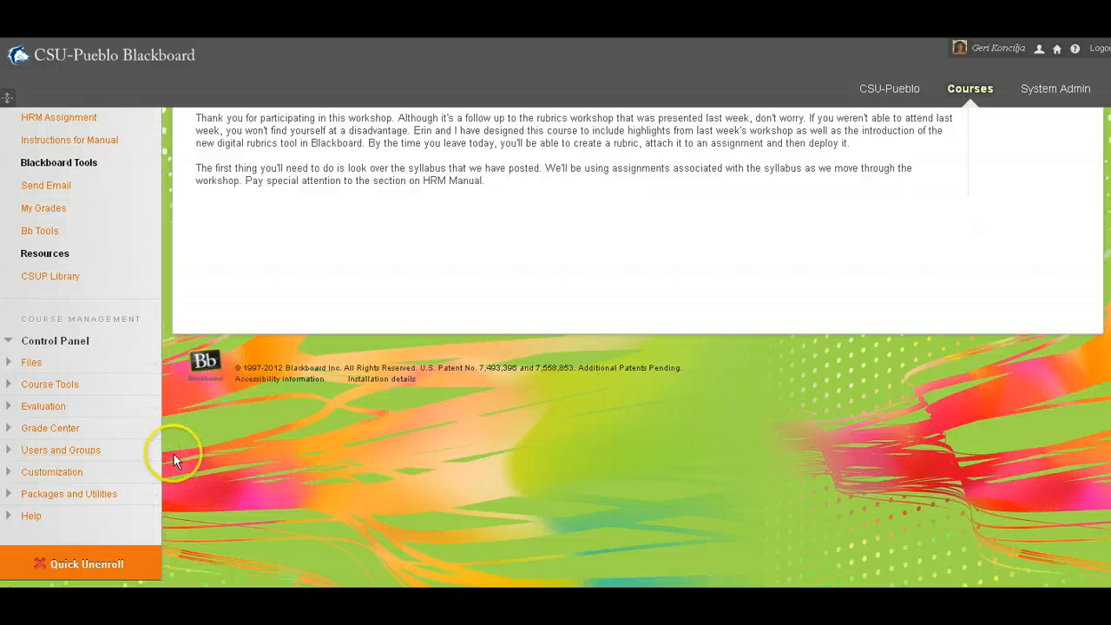
Open the Full Grade Center and view the grade details of the last student's ungraded submission in the last HRM Manual column
click(60, 432)
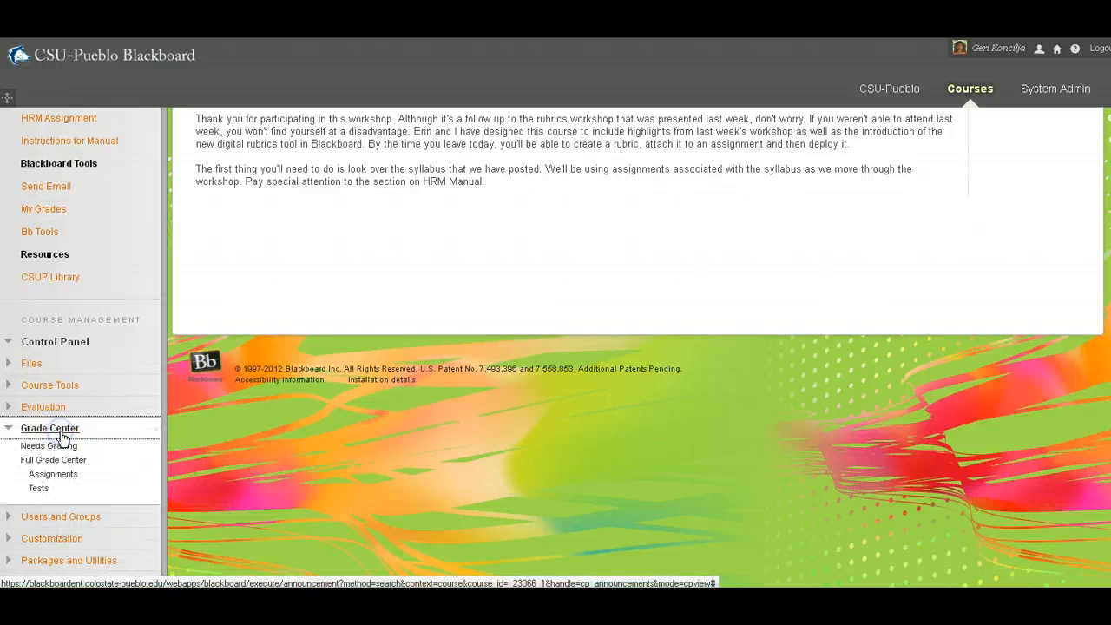
click(59, 463)
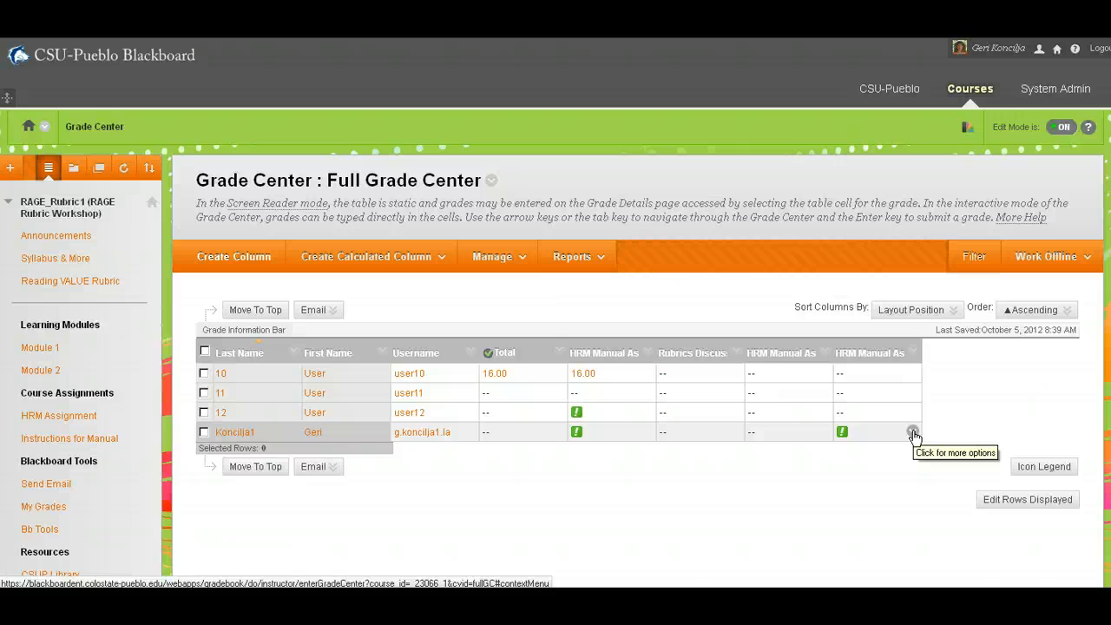
click(913, 433)
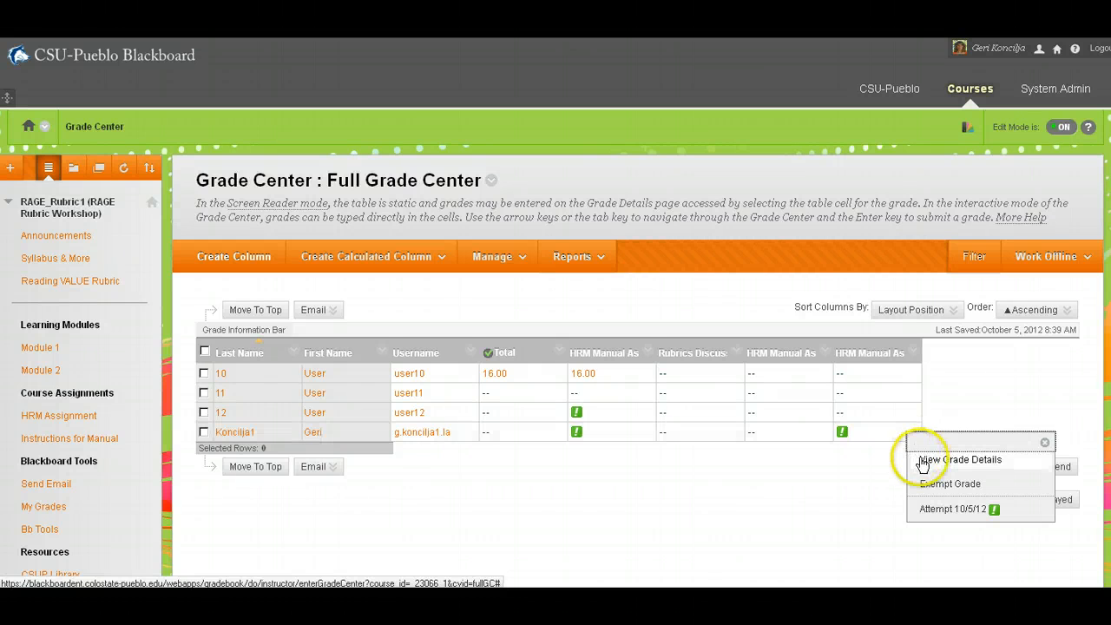
click(927, 460)
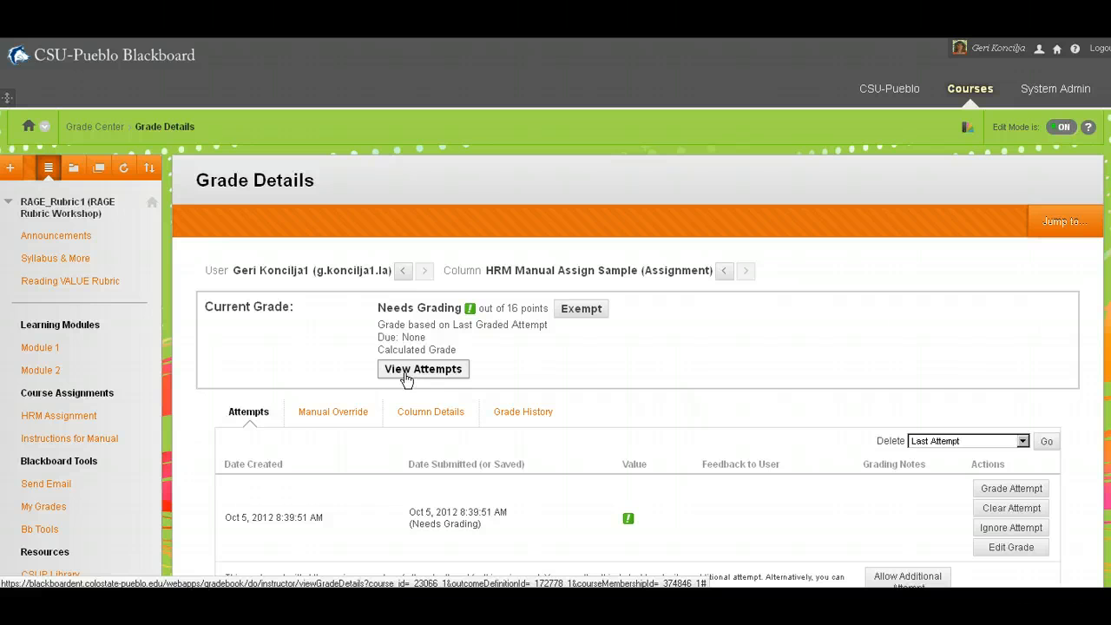
Open the student's submitted attempt for HRM Manual Assign Sample from its grade details
click(619, 368)
scroll(607, 371, down, 2)
scroll(565, 380, up, 1)
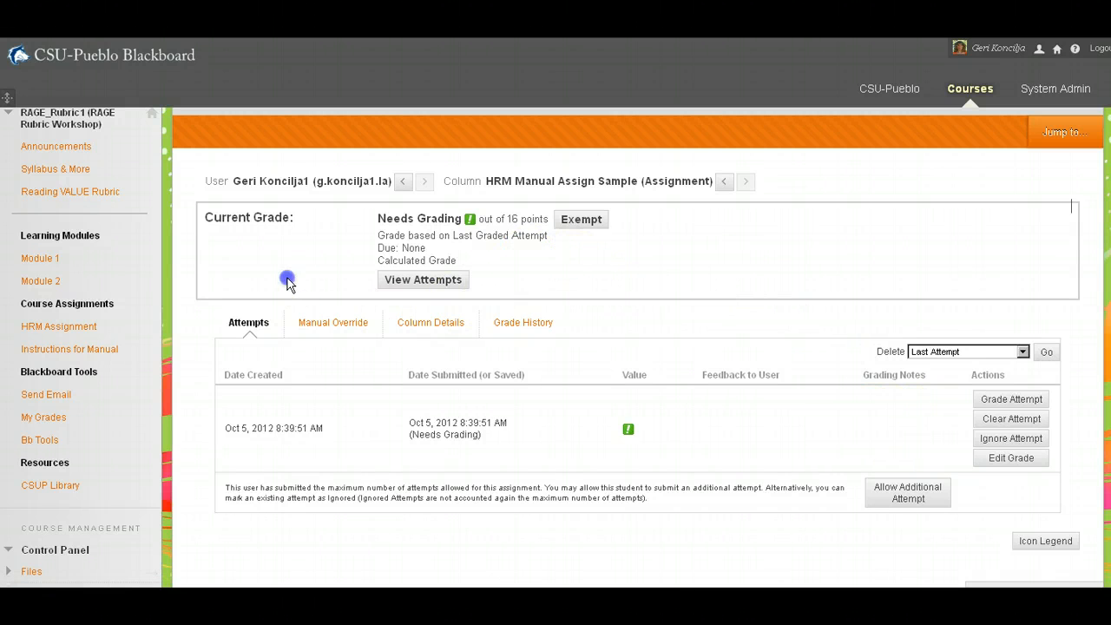
click(424, 282)
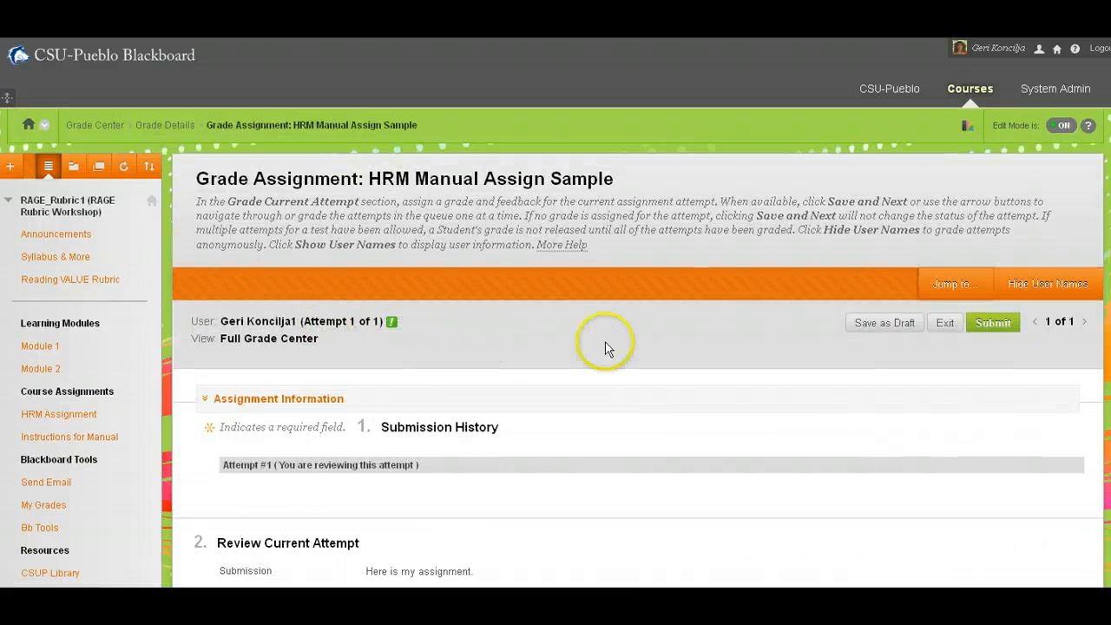
Review the submission and its attached file entry, and open the rubric for grading the current attempt
scroll(604, 349, down, 2)
click(590, 338)
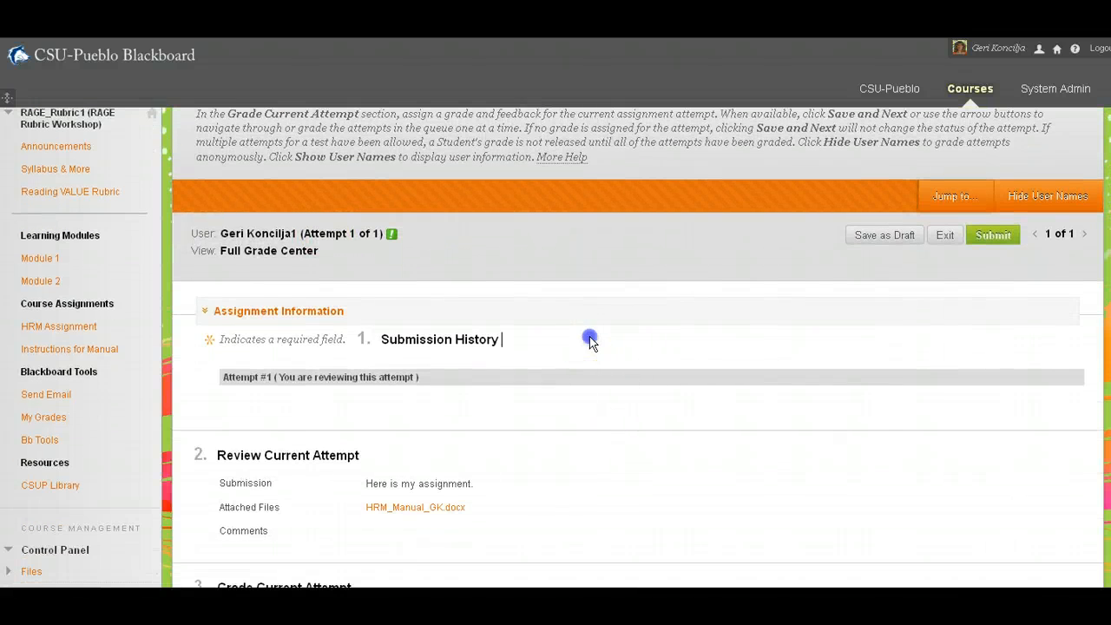
scroll(589, 344, down, 2)
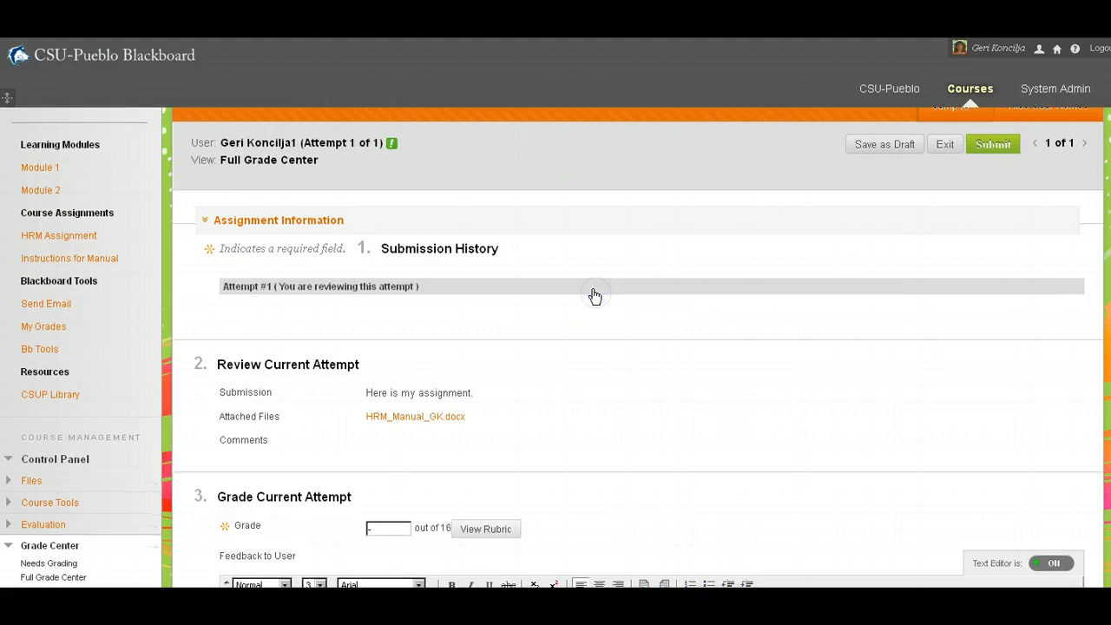
scroll(593, 297, down, 4)
scroll(590, 291, up, 2)
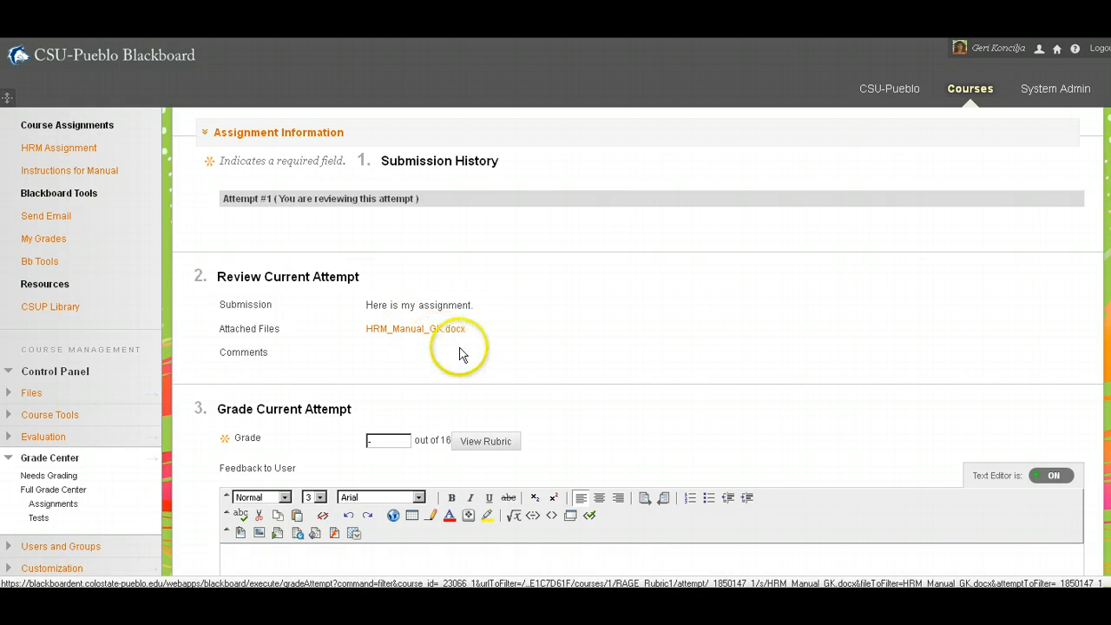
click(361, 362)
scroll(348, 364, down, 2)
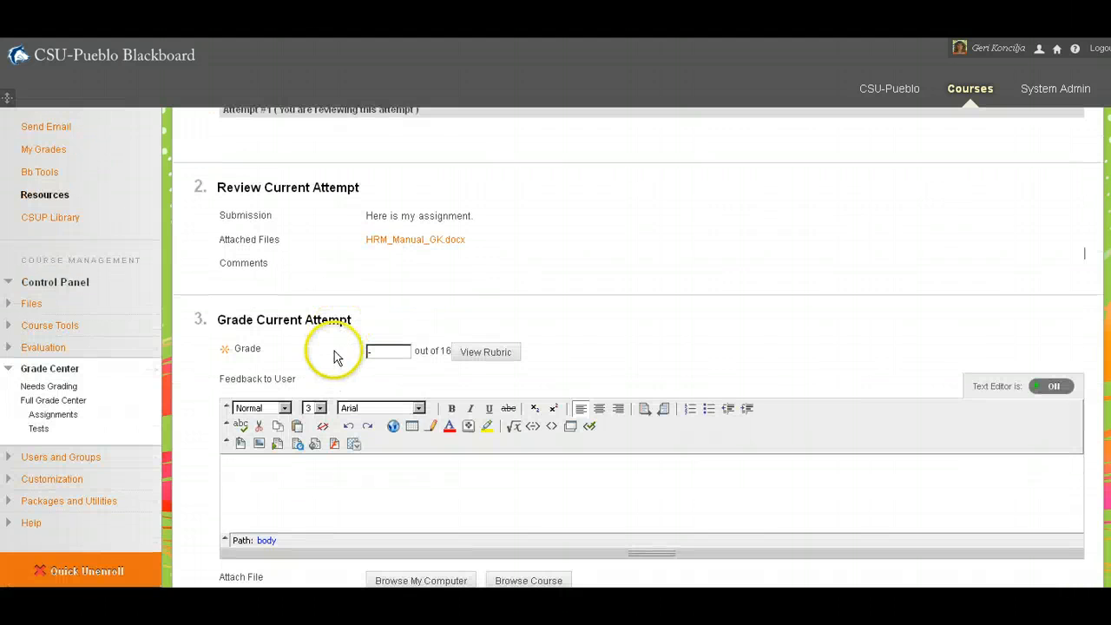
click(488, 354)
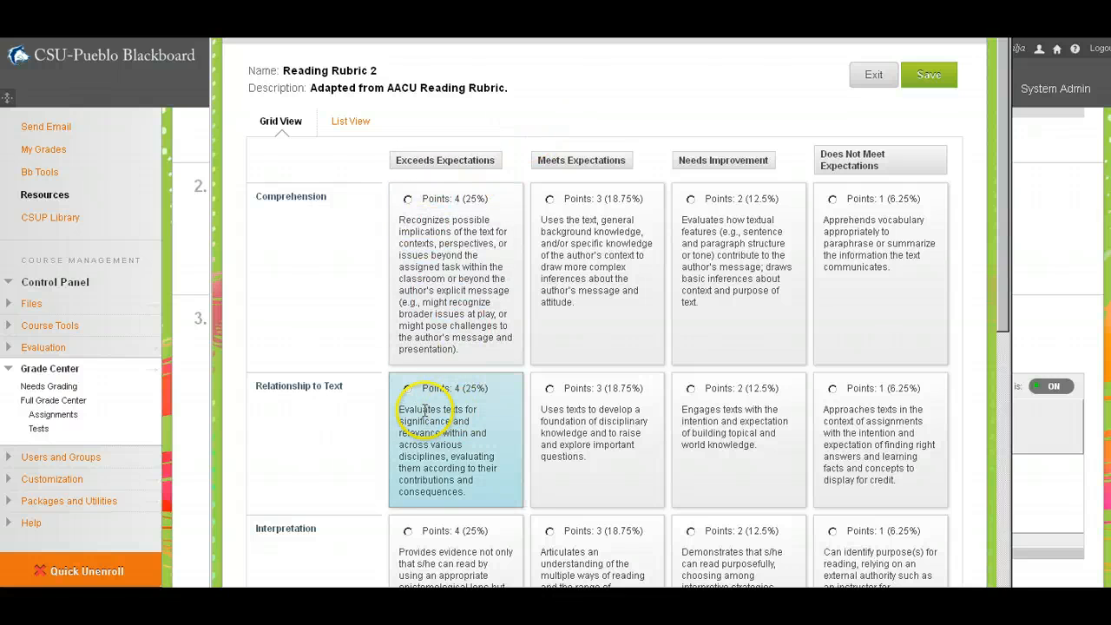
Rate Comprehension as Exceeds Expectations with 4 points and add the feedback "Outstanding job."
click(408, 200)
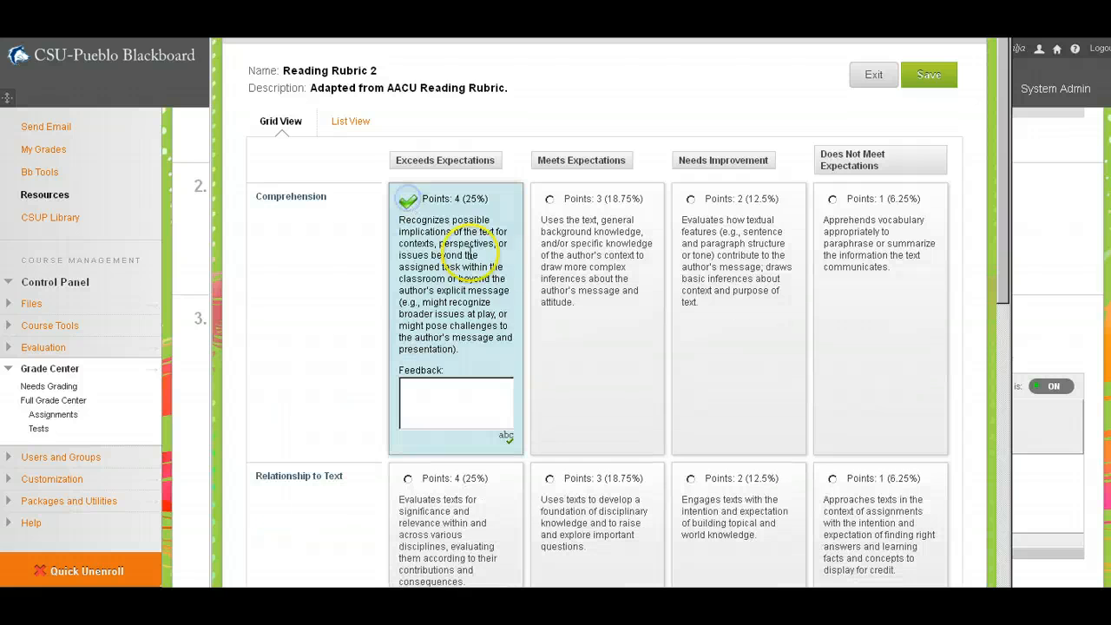
scroll(479, 267, down, 2)
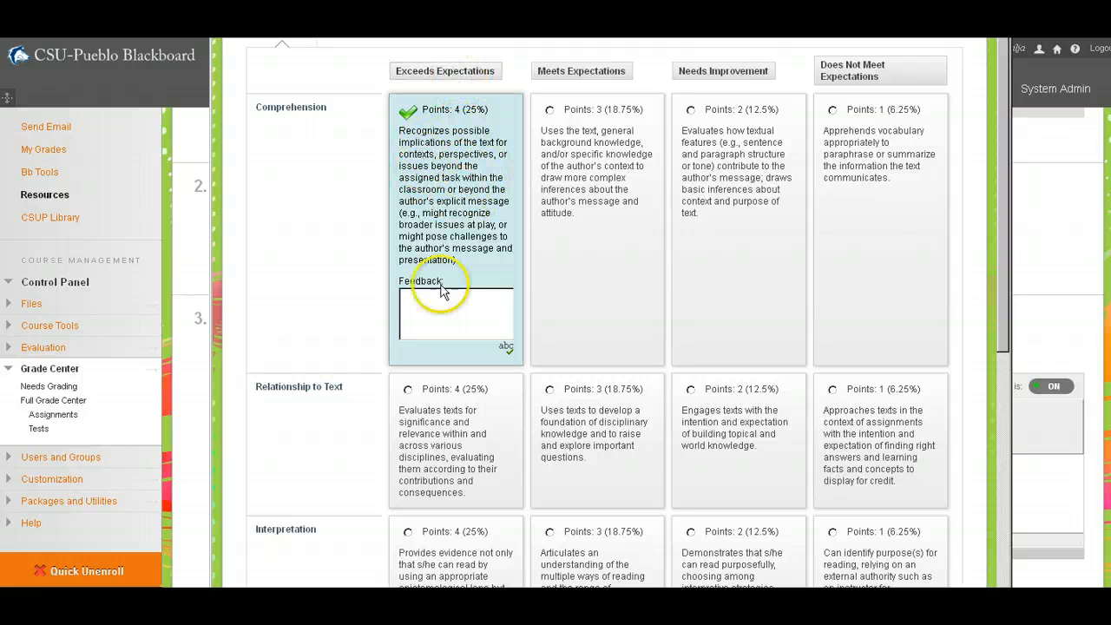
click(438, 298)
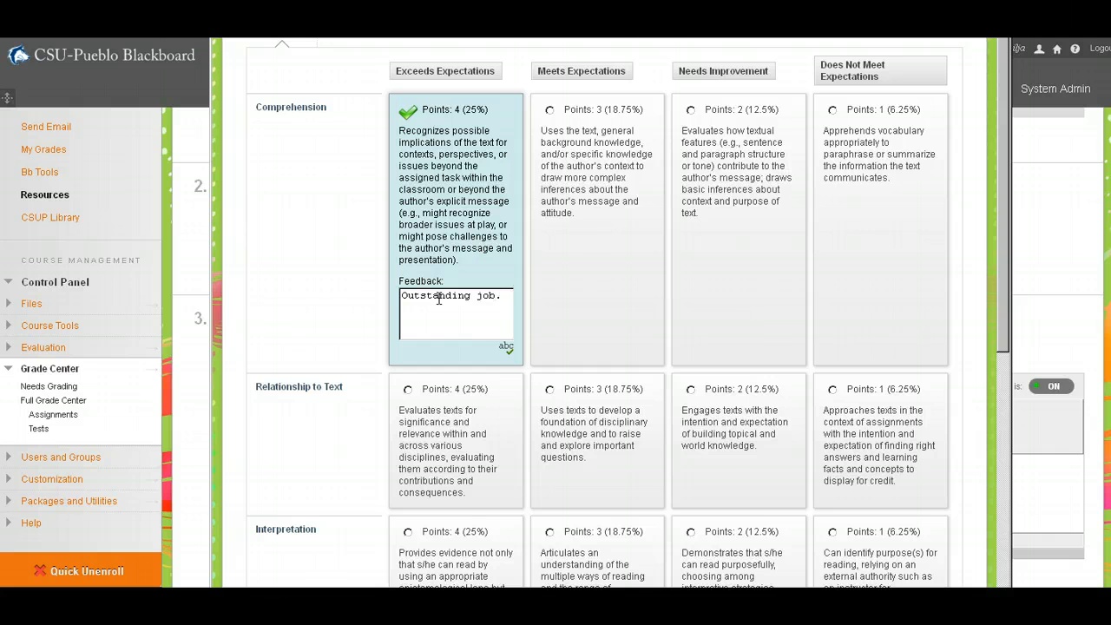
click(450, 322)
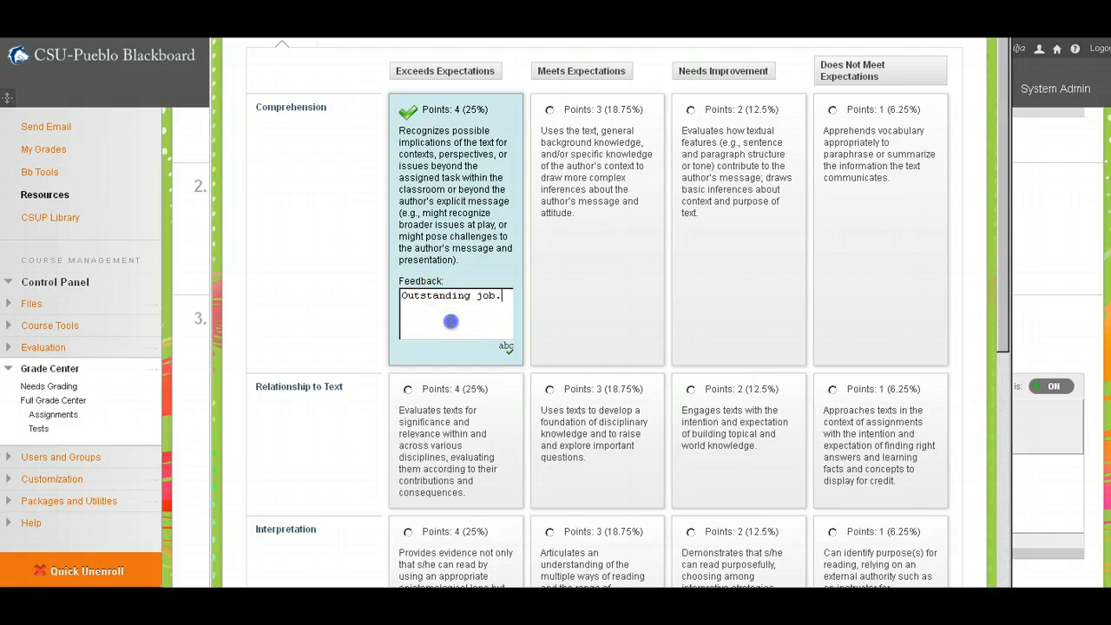
Rate Relationship to Text as Exceeds Expectations with 4 points
click(408, 394)
scroll(458, 322, down, 3)
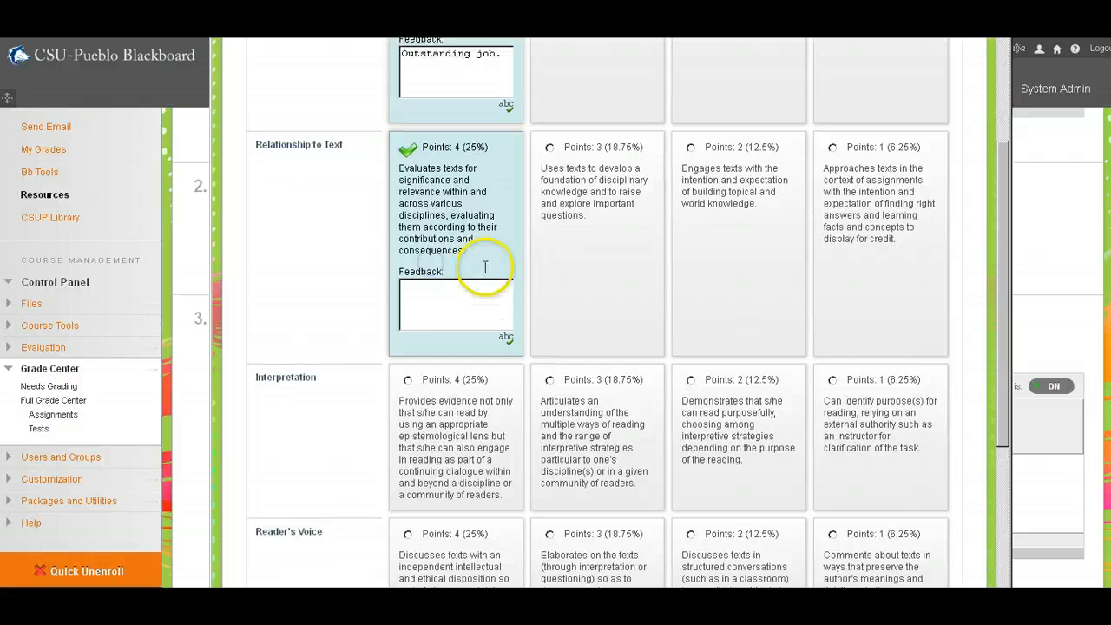
scroll(485, 267, up, 3)
scroll(426, 402, down, 1)
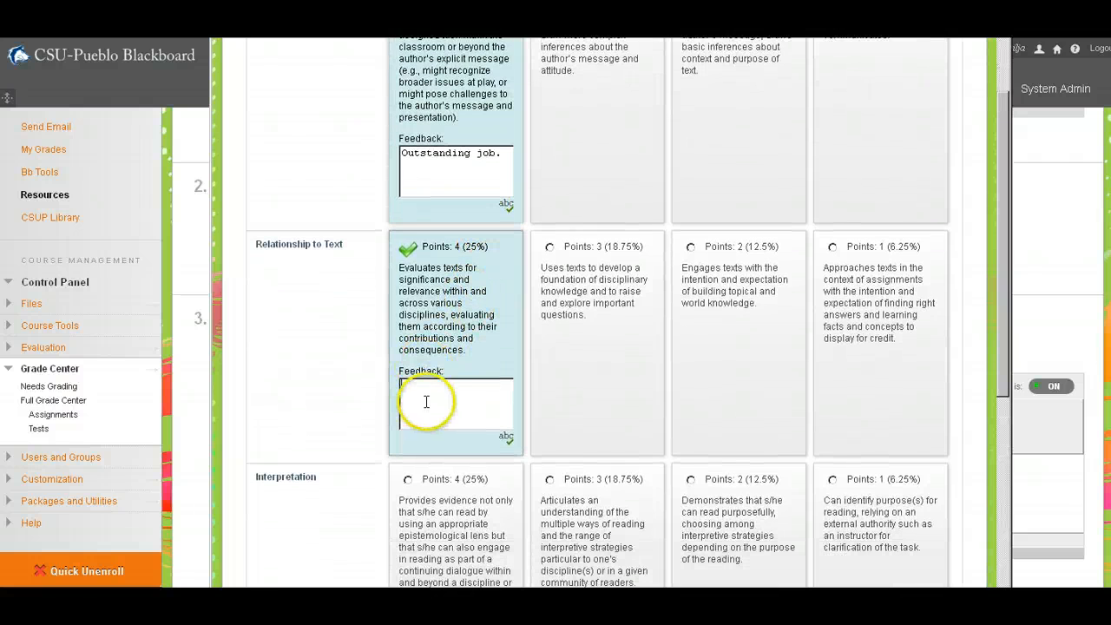
scroll(426, 401, down, 1)
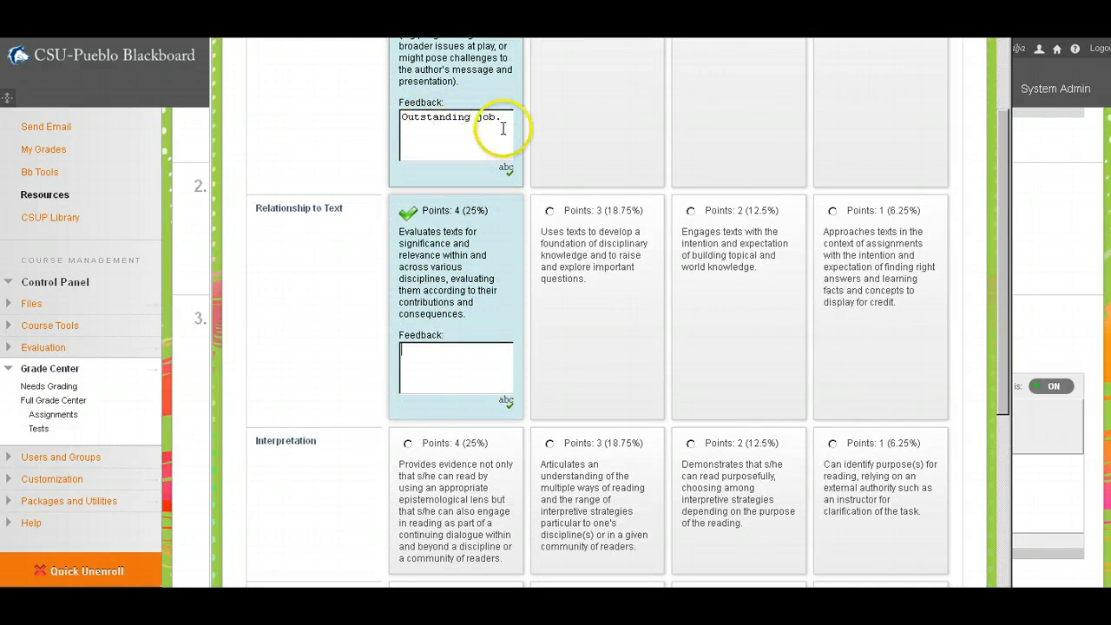
click(454, 138)
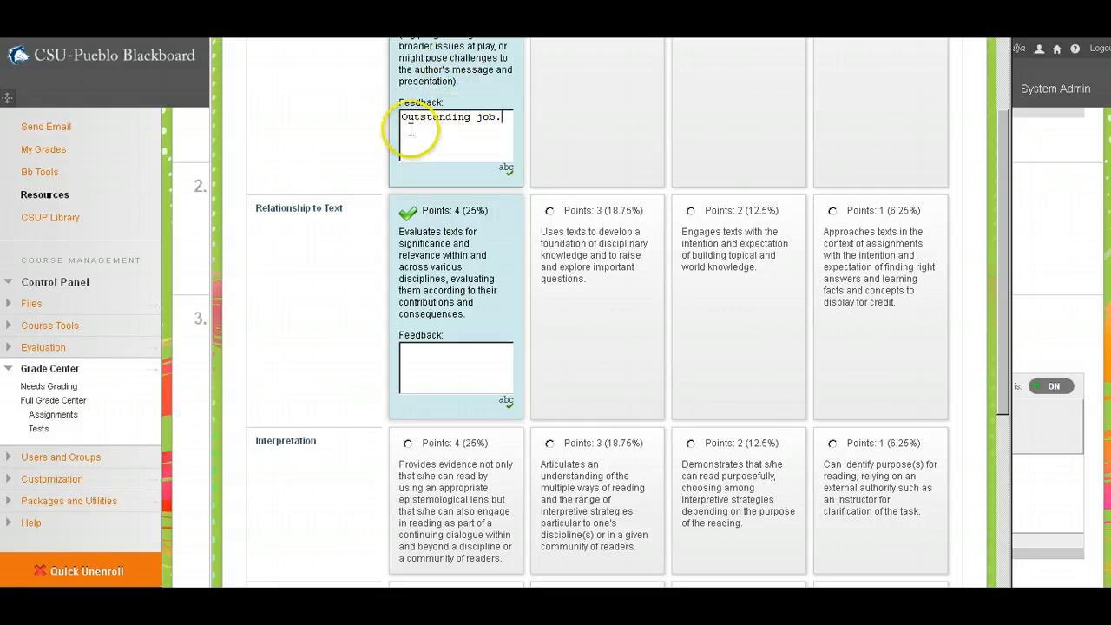
key(BackSpace)
scroll(469, 120, up, 2)
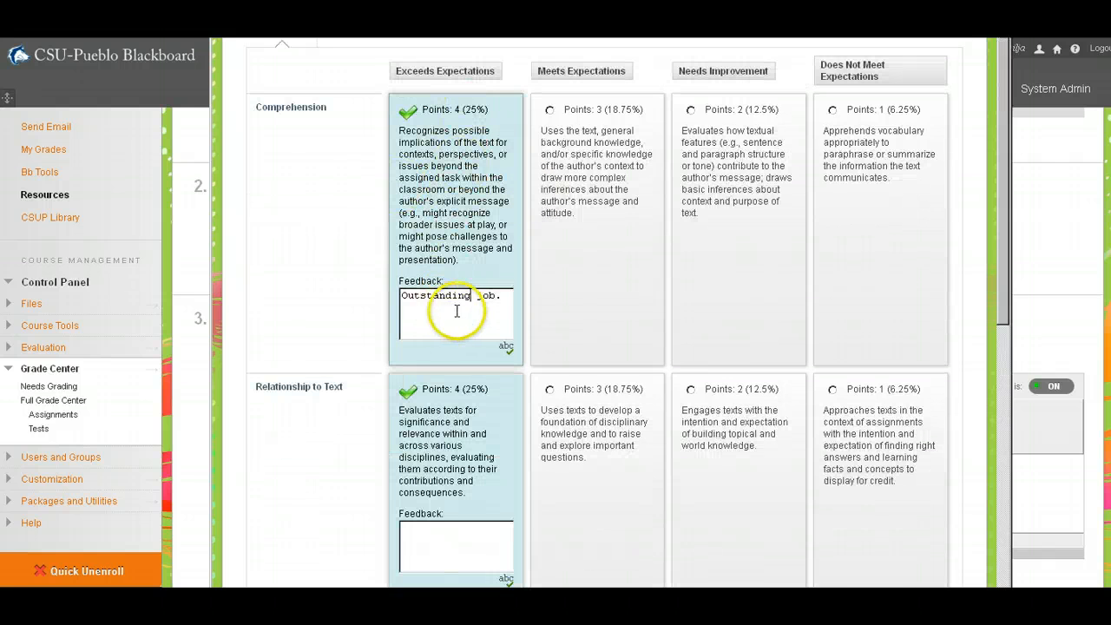
scroll(453, 340, down, 1)
scroll(453, 340, down, 1)
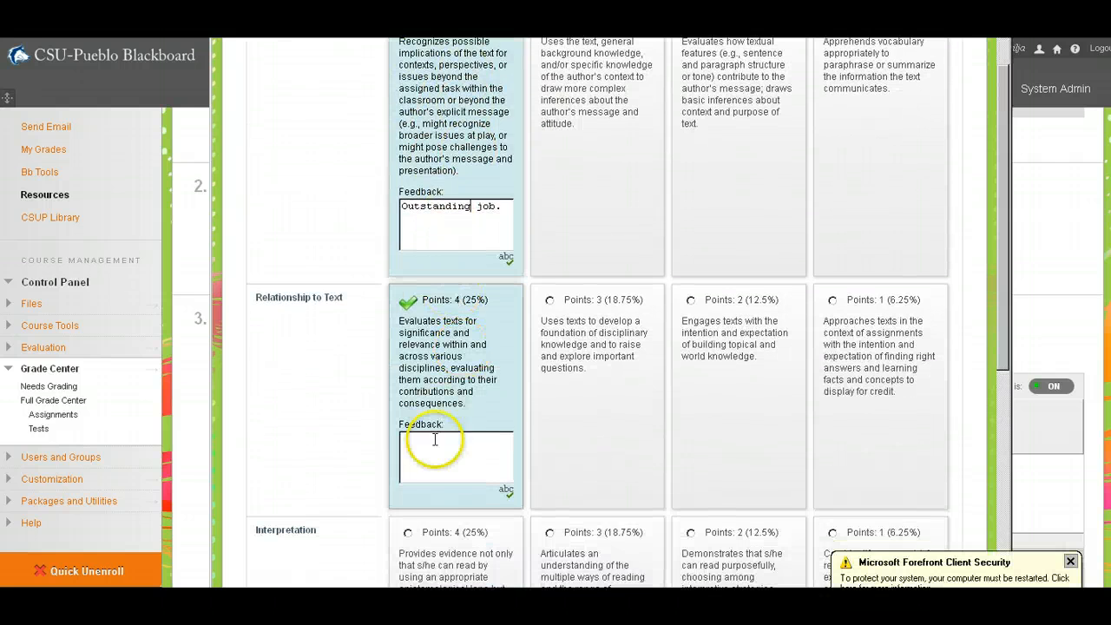
Dismiss the security notification and enter the feedback "Super." for Relationship to Text
click(431, 446)
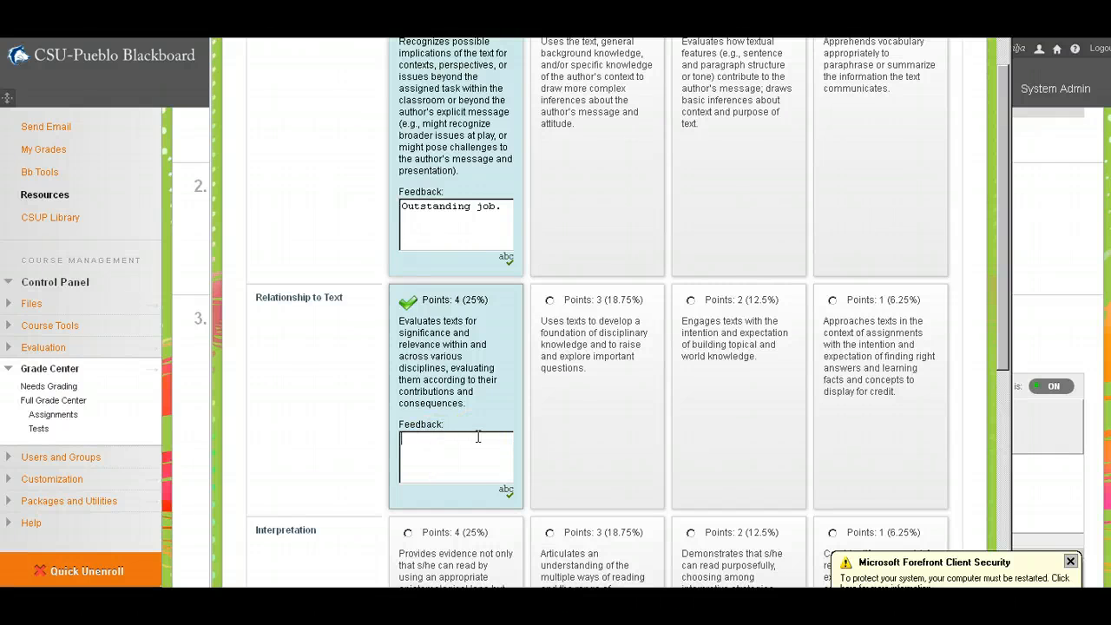
click(1069, 562)
click(439, 444)
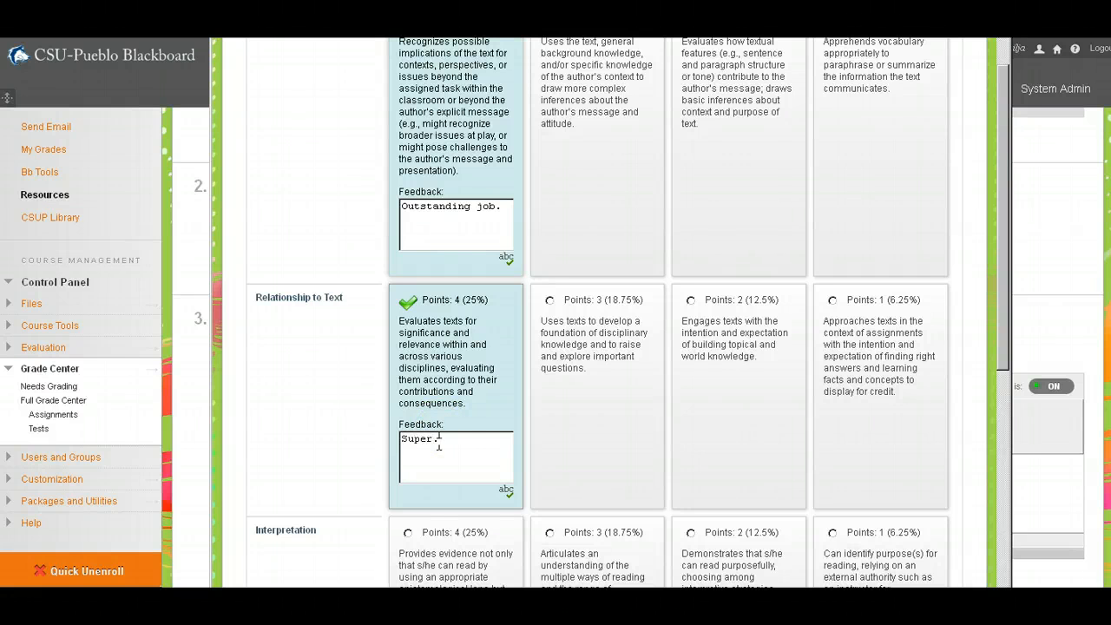
Rate Interpretation as Exceeds Expectations with 4 points and add the feedback "Wow. What a great point."
scroll(385, 454, down, 3)
click(406, 265)
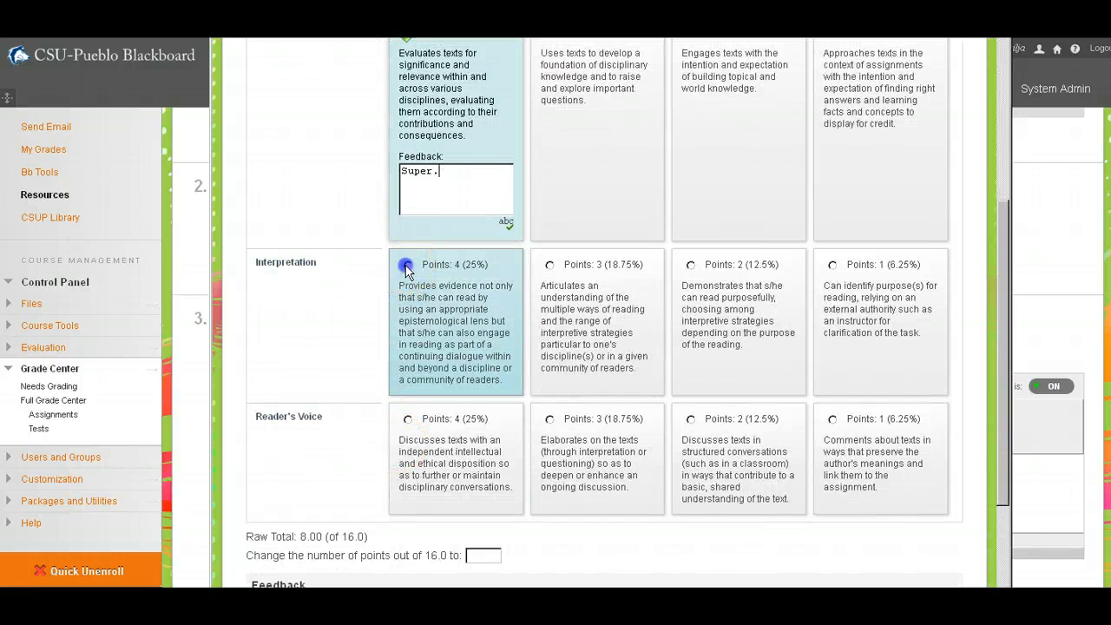
click(436, 427)
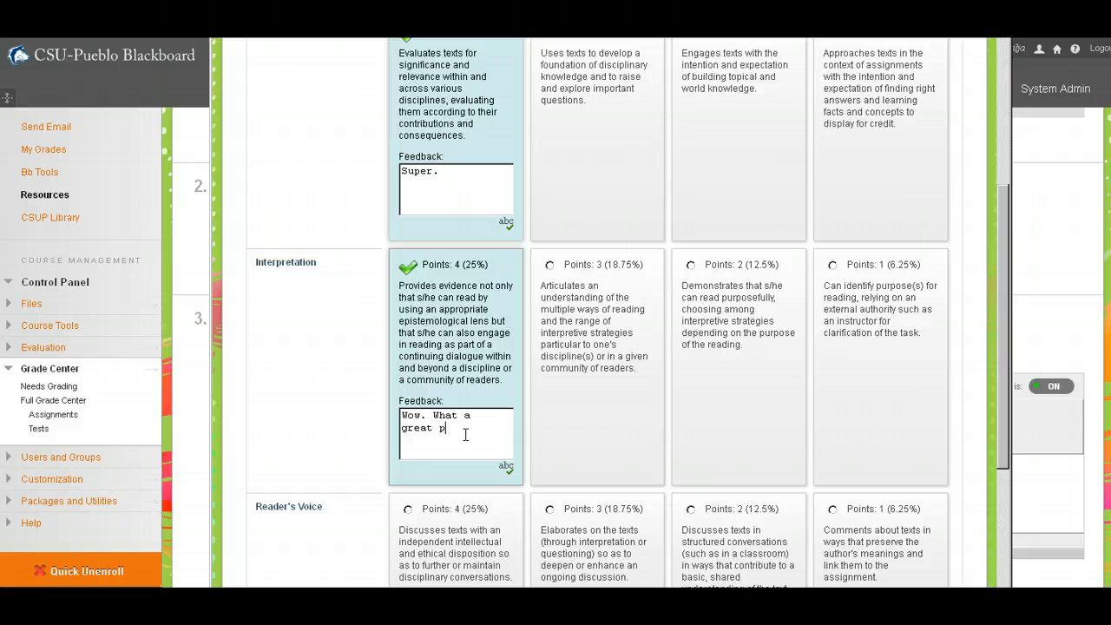
Rate Reader's Voice as Exceeds Expectations with 4 points and add the feedback "You have a true writer's edge."
scroll(465, 434, down, 2)
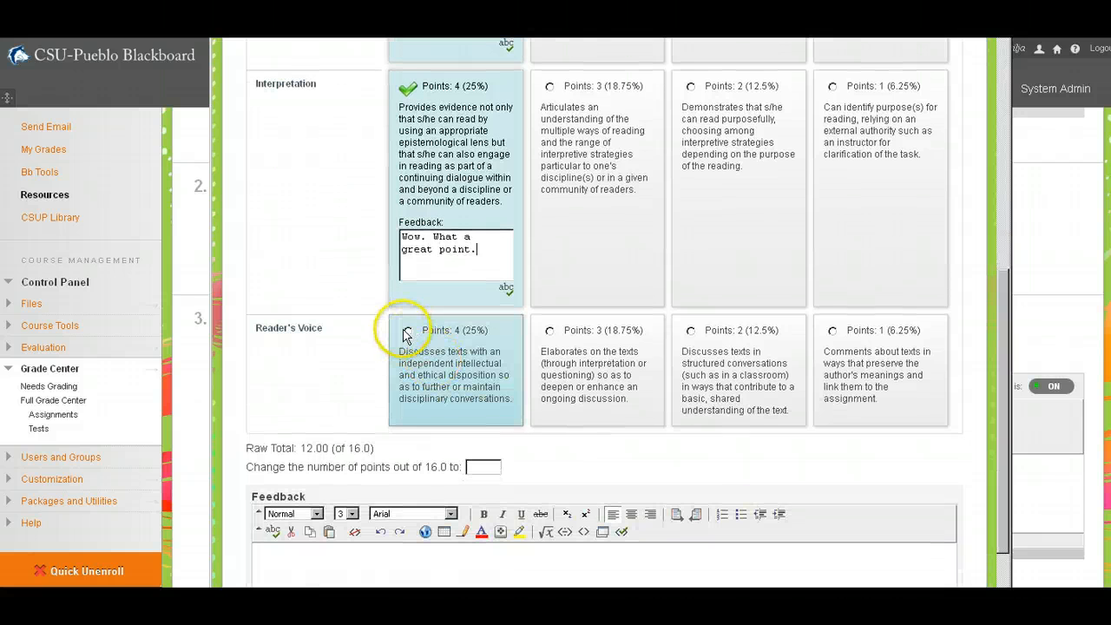
click(403, 332)
click(448, 455)
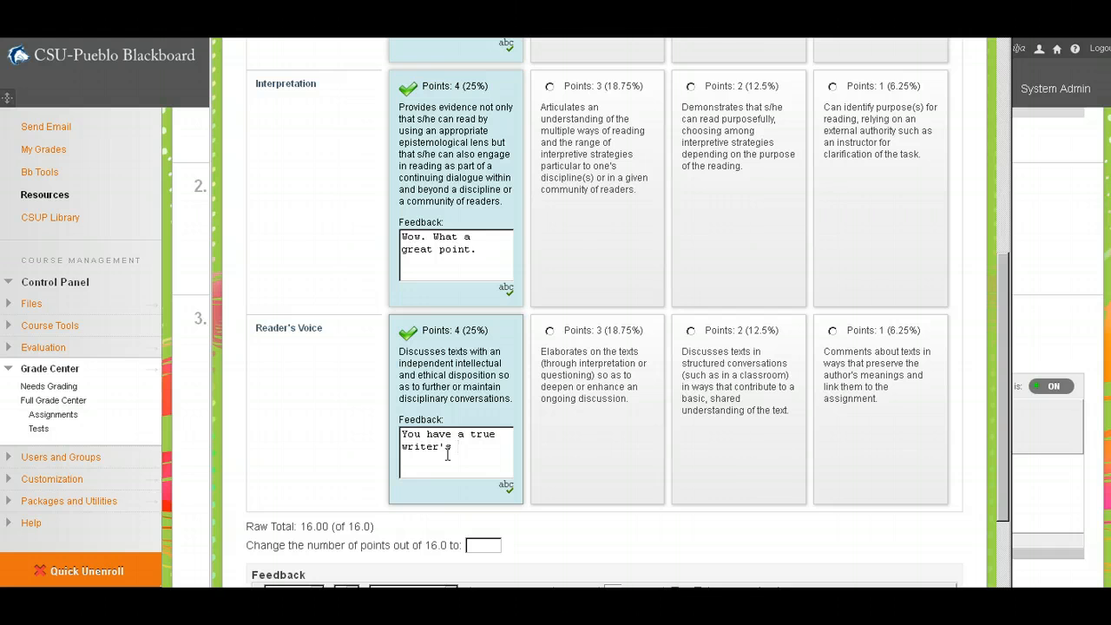
Review the completed rubric and its raw total, trying 3 points for Reader's Voice before restoring 4 points
scroll(460, 468, down, 3)
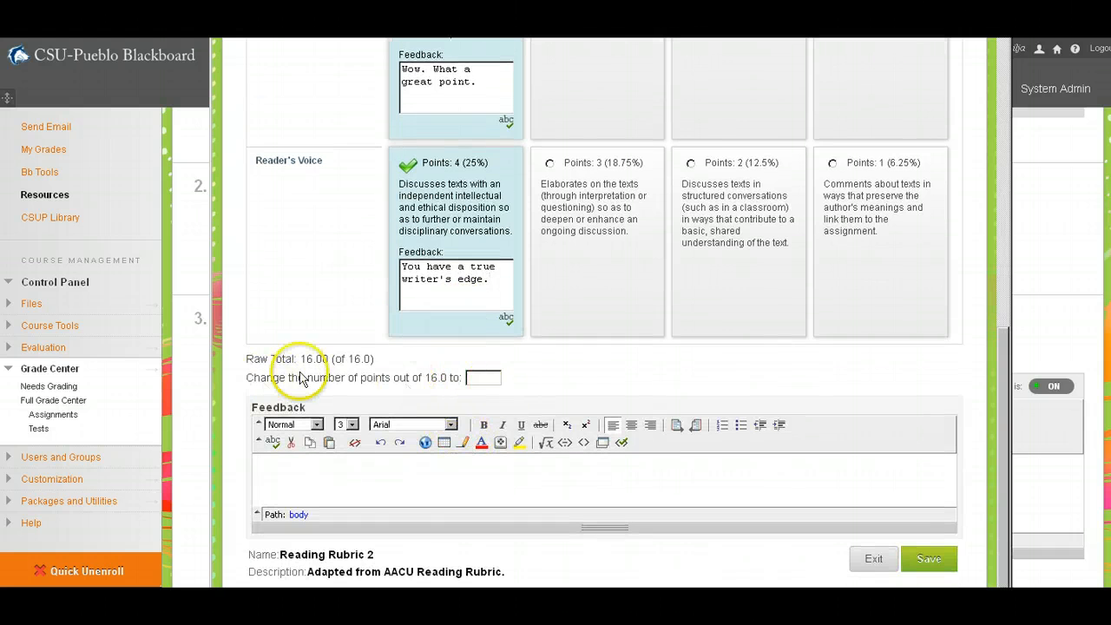
scroll(317, 337, up, 10)
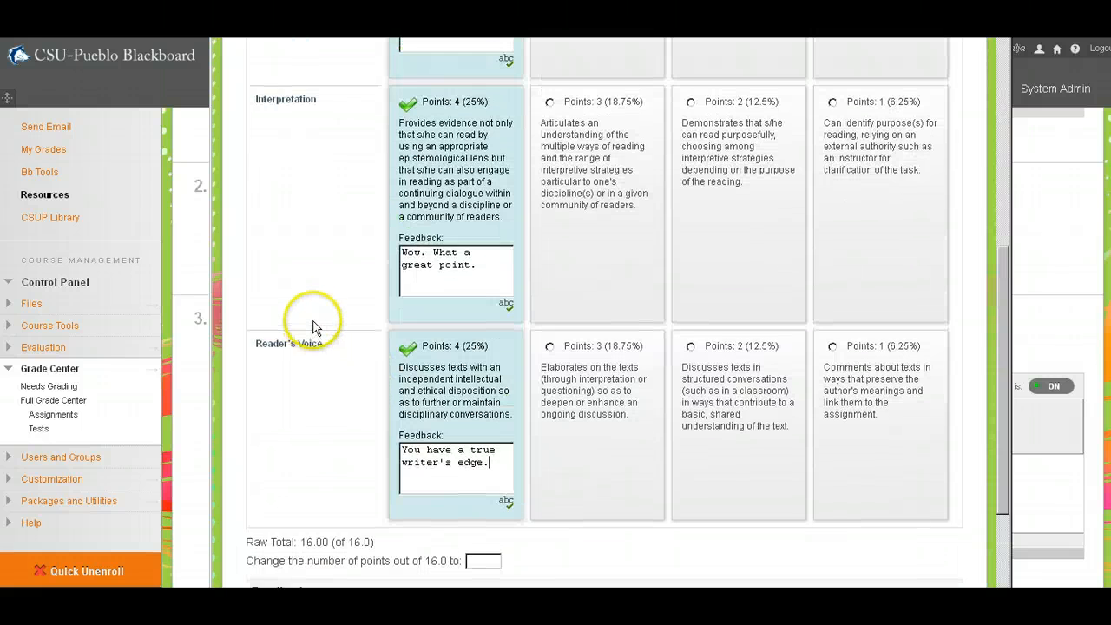
scroll(532, 222, down, 2)
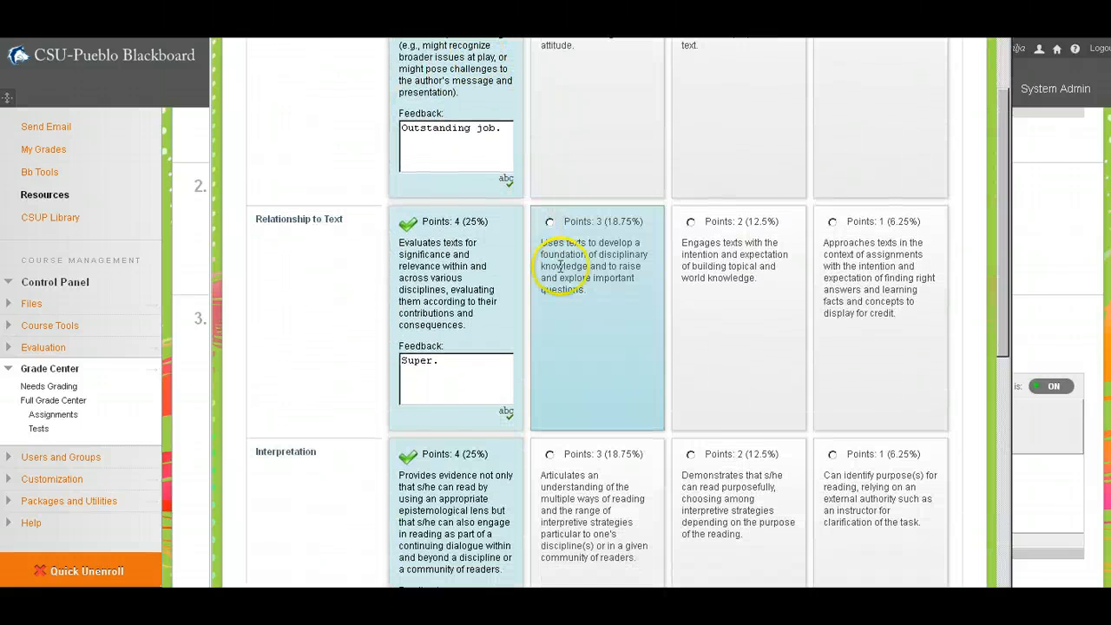
scroll(582, 312, down, 4)
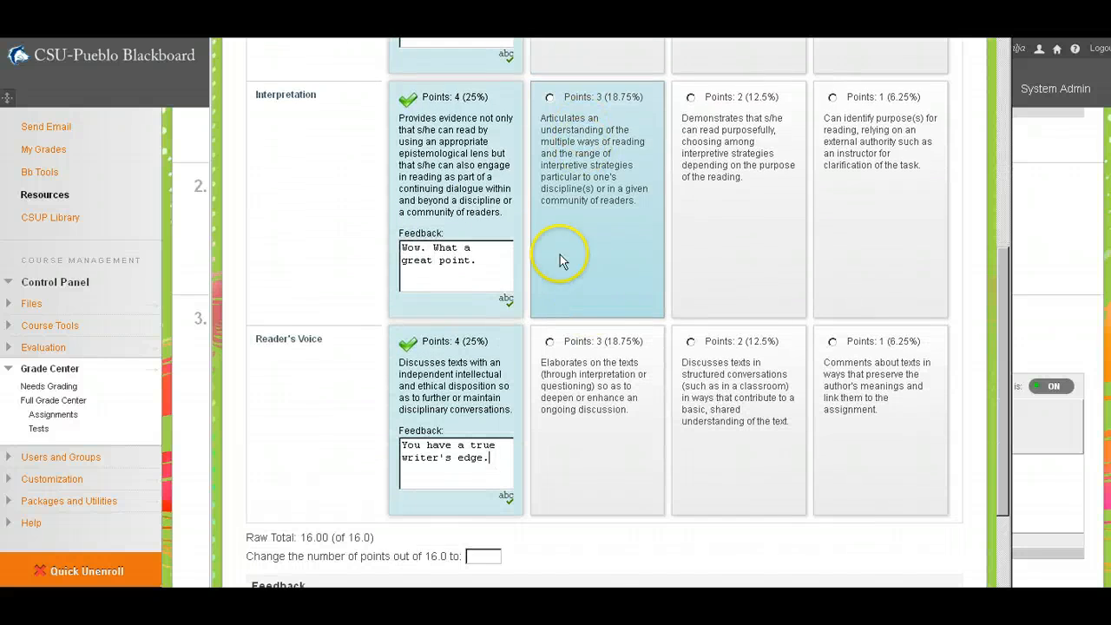
scroll(434, 329, down, 2)
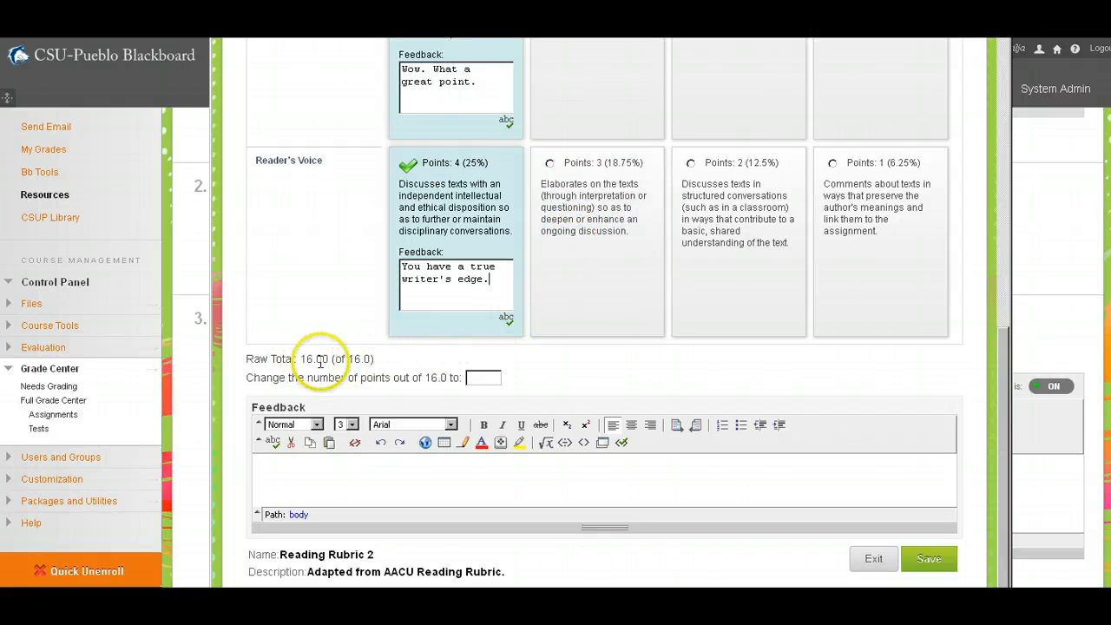
click(551, 165)
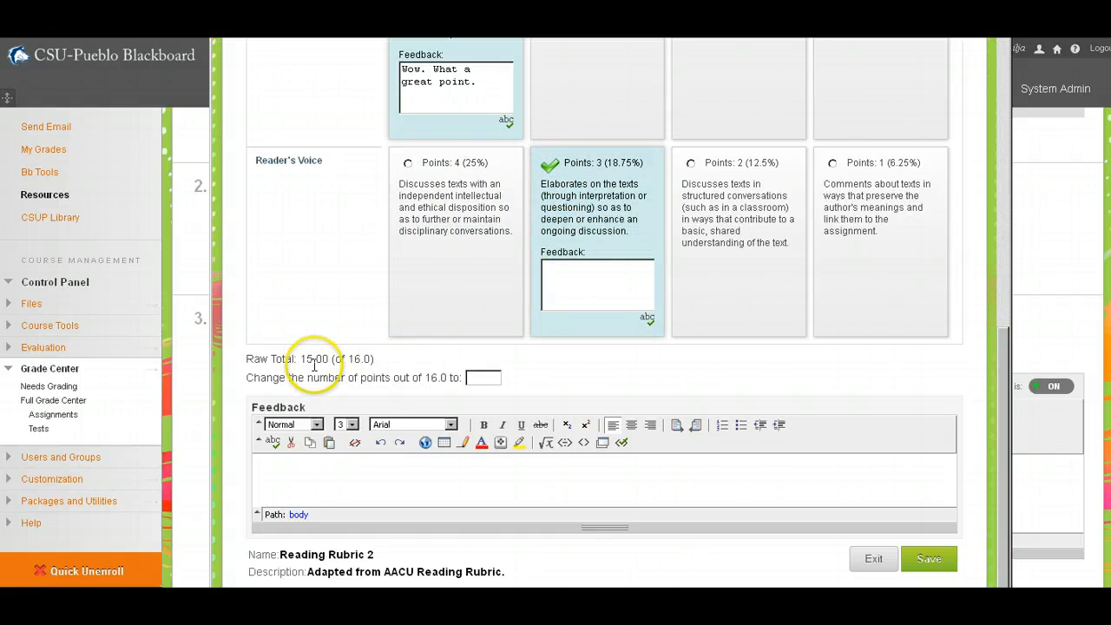
click(408, 166)
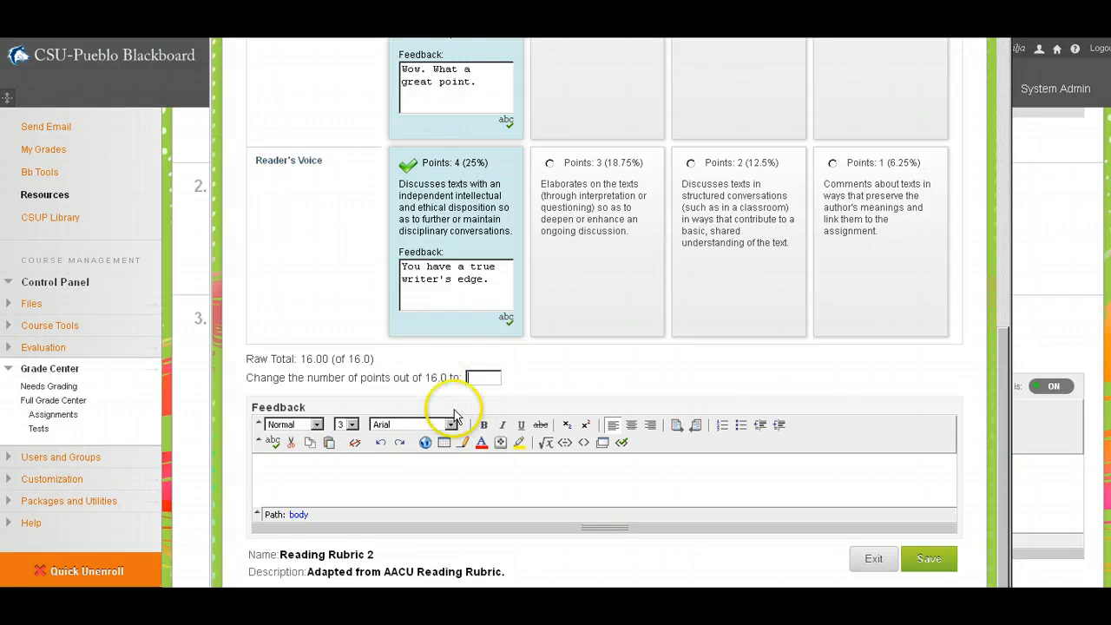
Enter "This is overall feedback." as the rubric's overall feedback
click(313, 470)
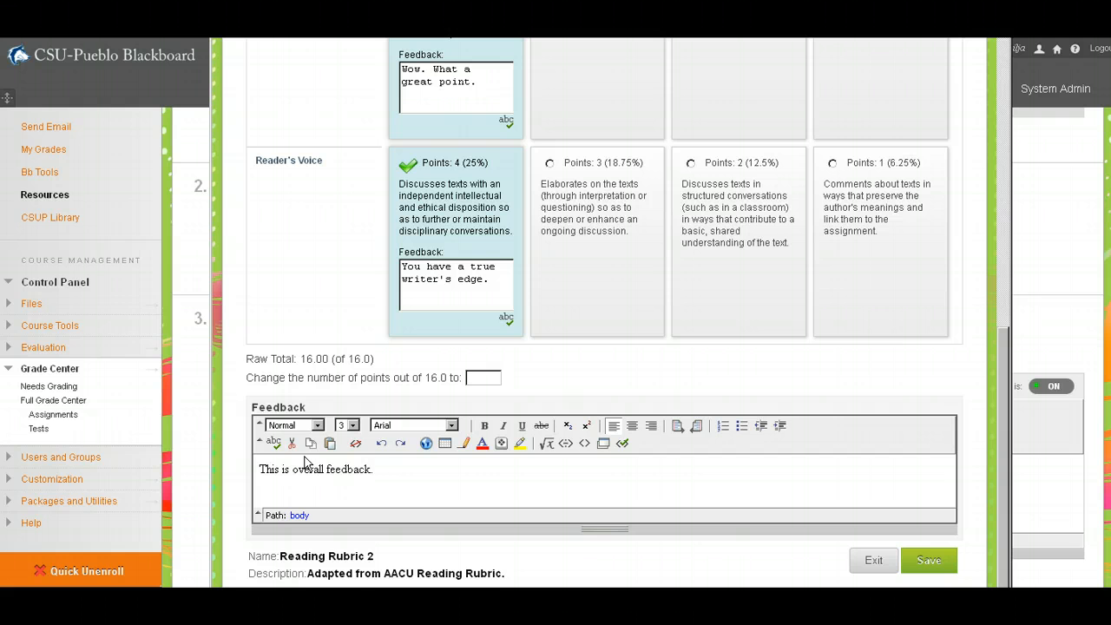
Save the completed Reading Rubric 2 evaluation with its criterion ratings and overall feedback to the current attempt's grade
click(476, 283)
click(391, 482)
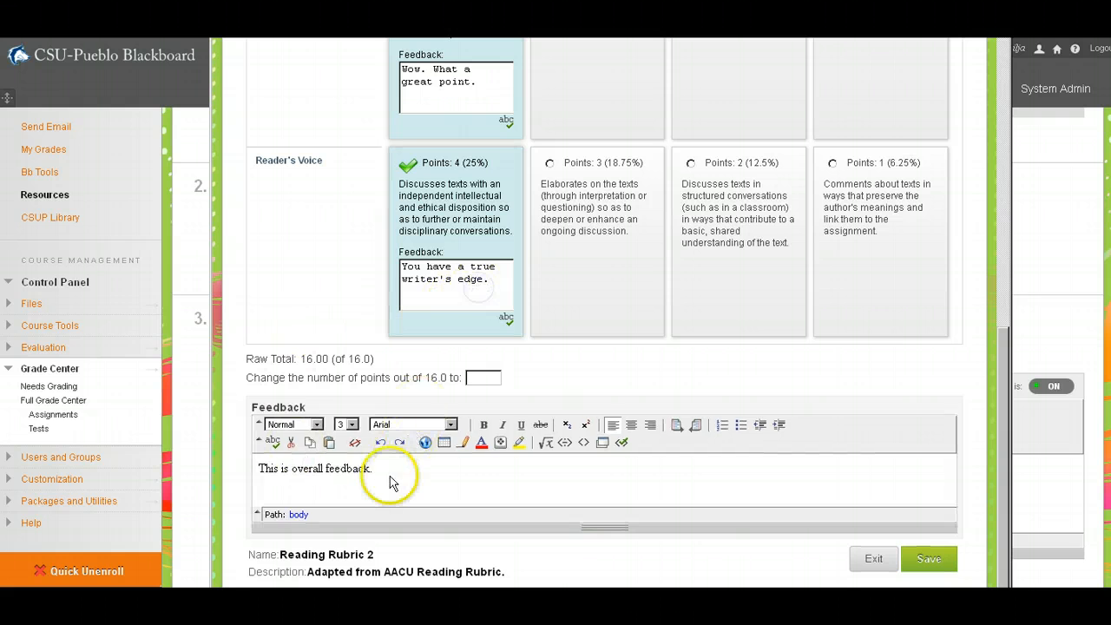
click(380, 478)
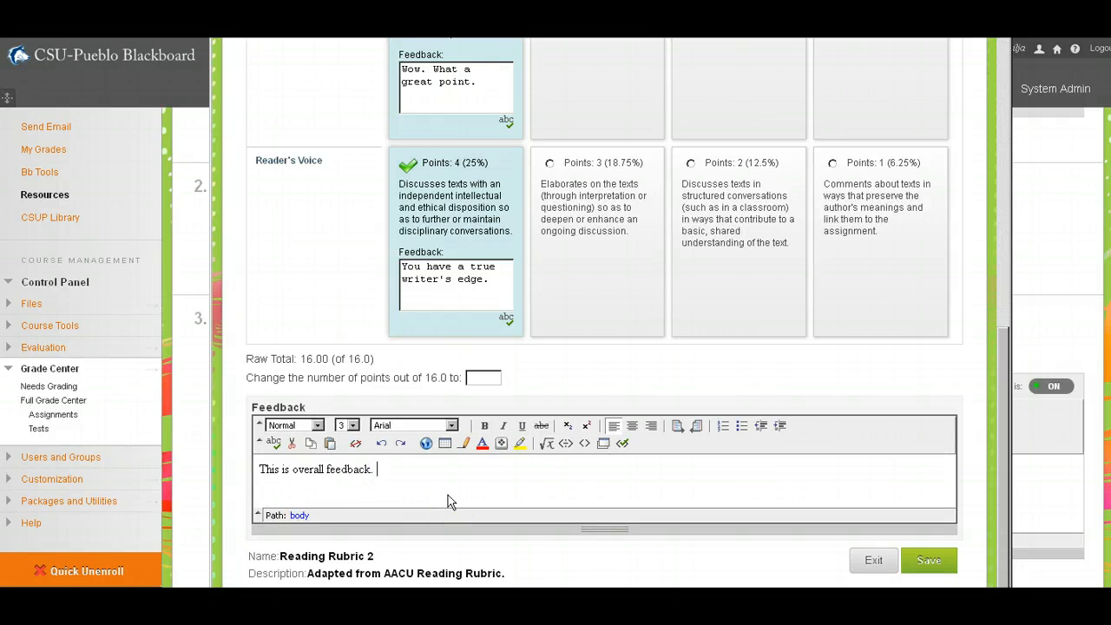
click(502, 471)
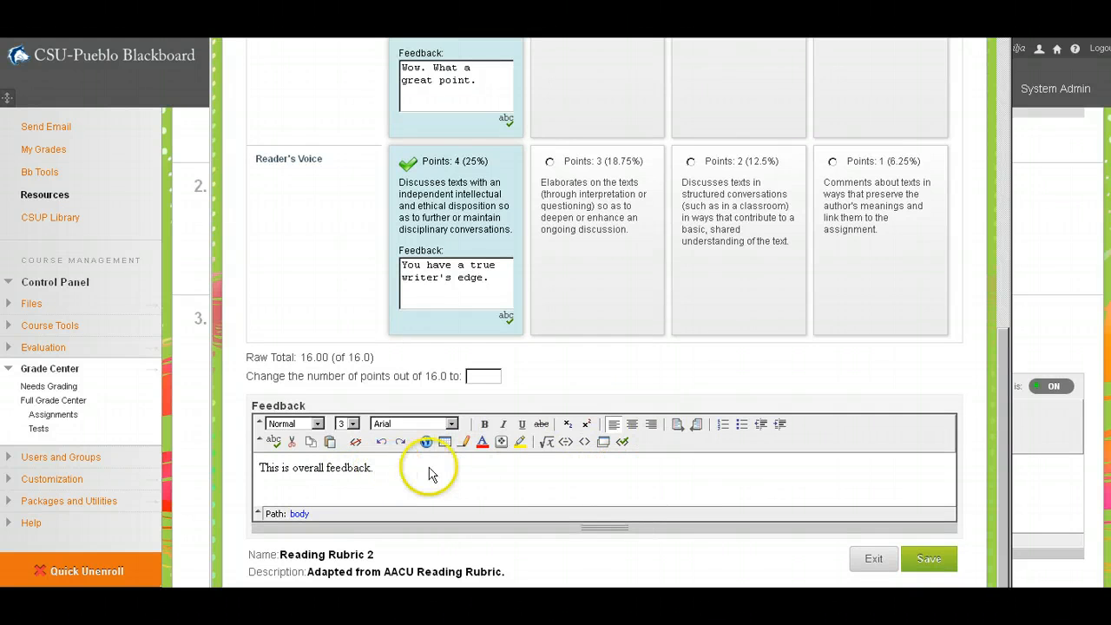
click(929, 558)
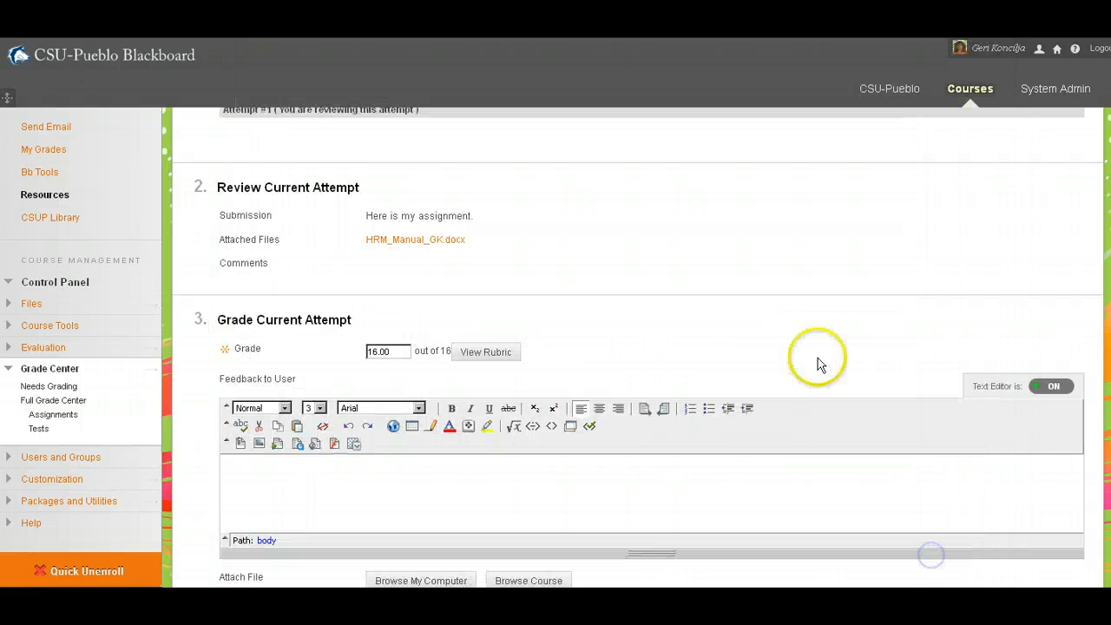
Submit the graded HRM Manual Assign Sample attempt and review the recorded attempt in the grade details
click(697, 320)
scroll(757, 328, down, 5)
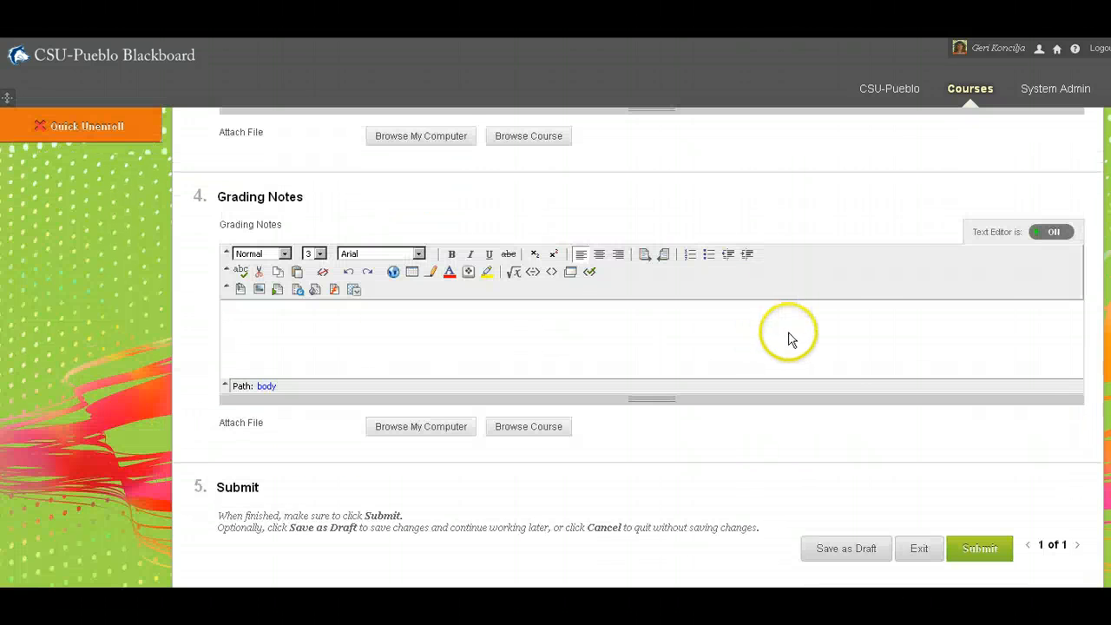
click(979, 552)
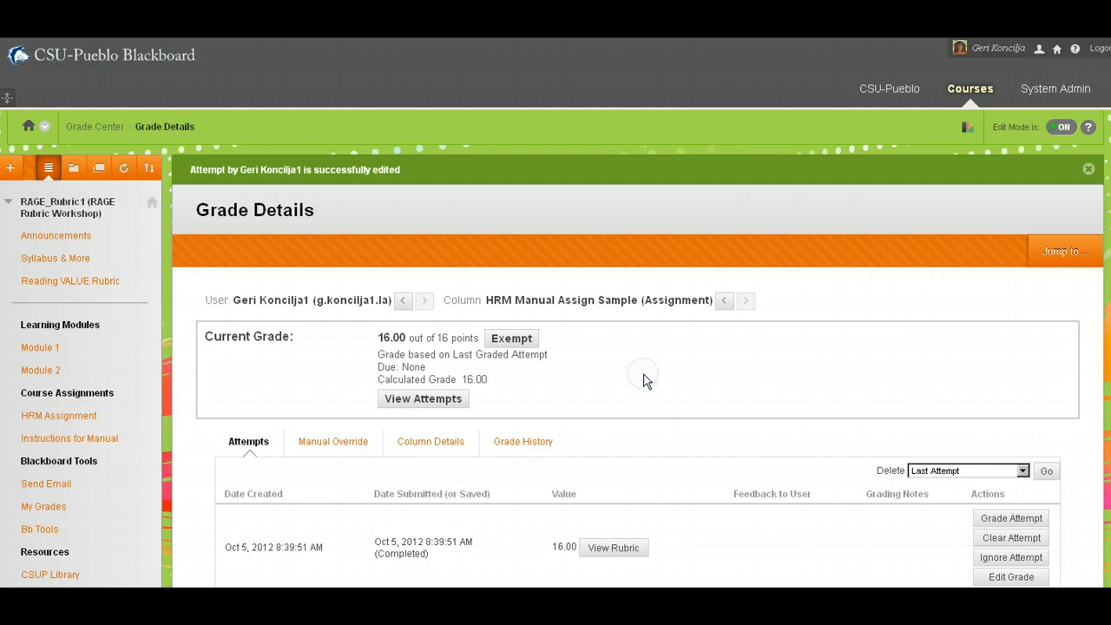
scroll(647, 378, down, 4)
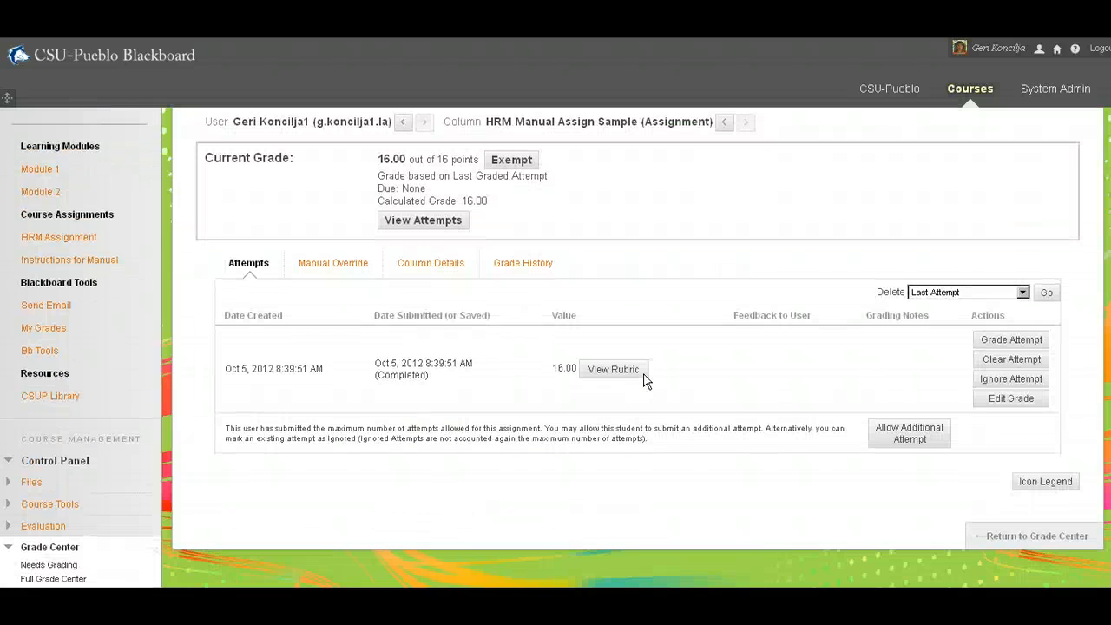
scroll(599, 454, up, 4)
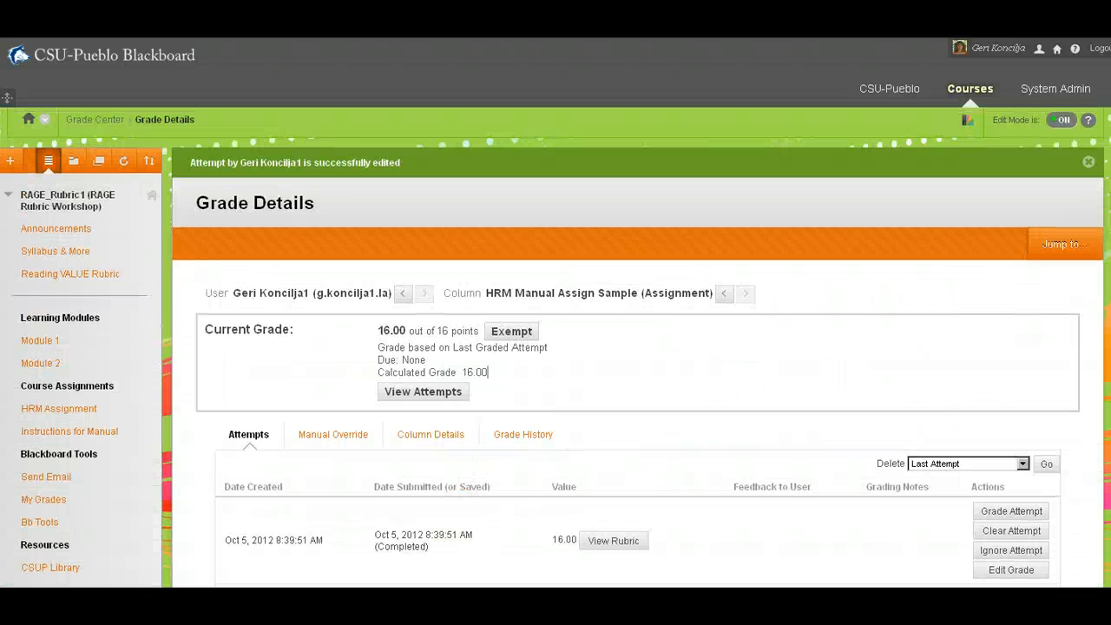